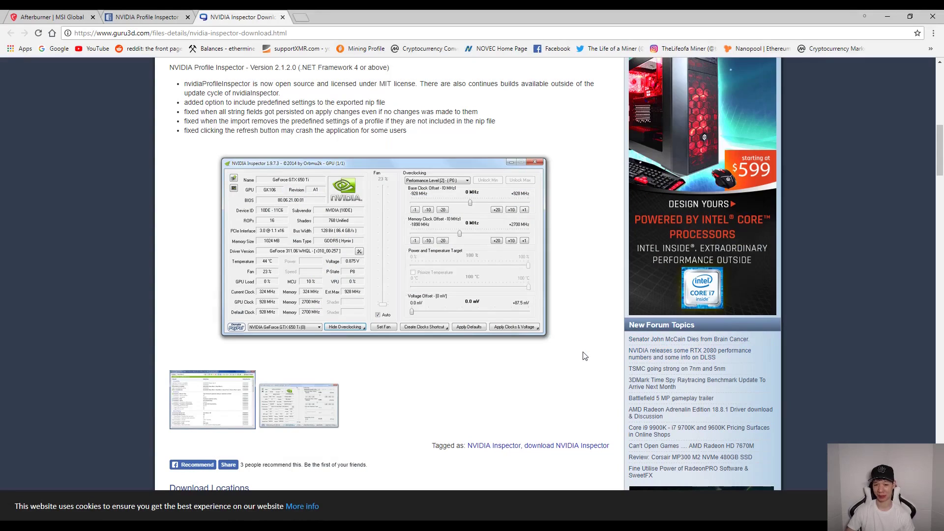
# View the MSI Afterburner page, then go back to the top of the guru3d NVIDIA Inspector download page
pyautogui.click(60, 16)
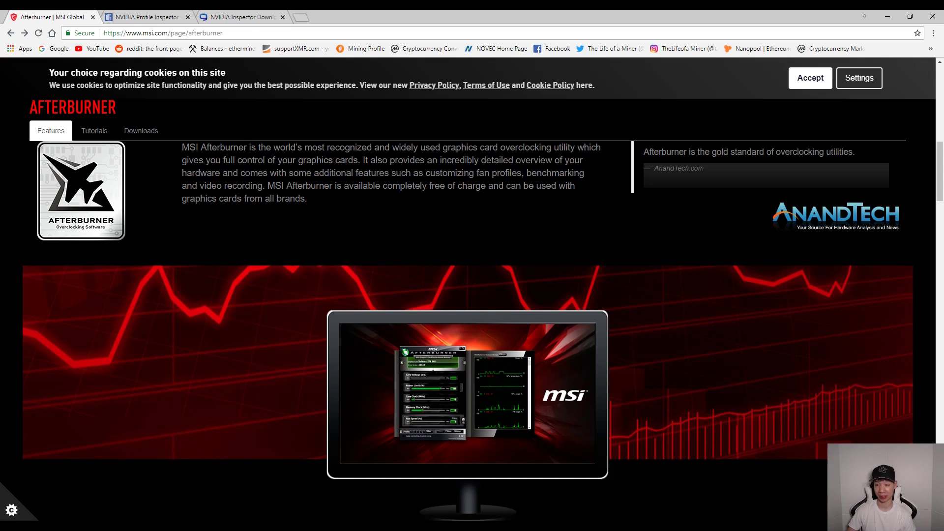
pyautogui.click(243, 19)
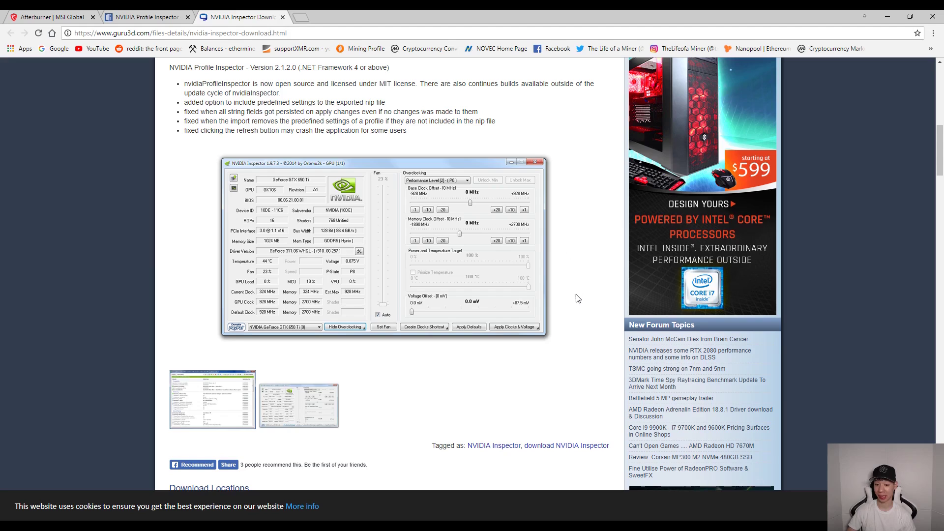
pyautogui.scroll(1, 601, 352)
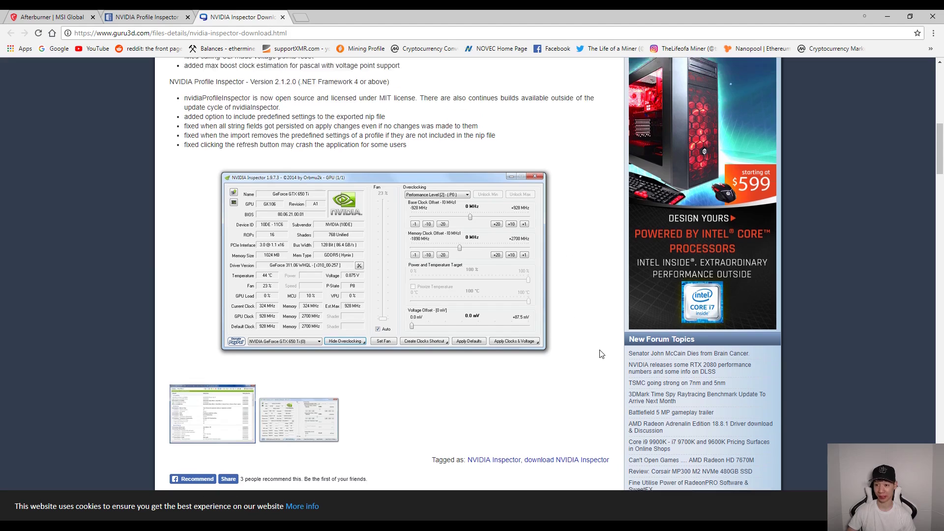
pyautogui.scroll(10, 601, 353)
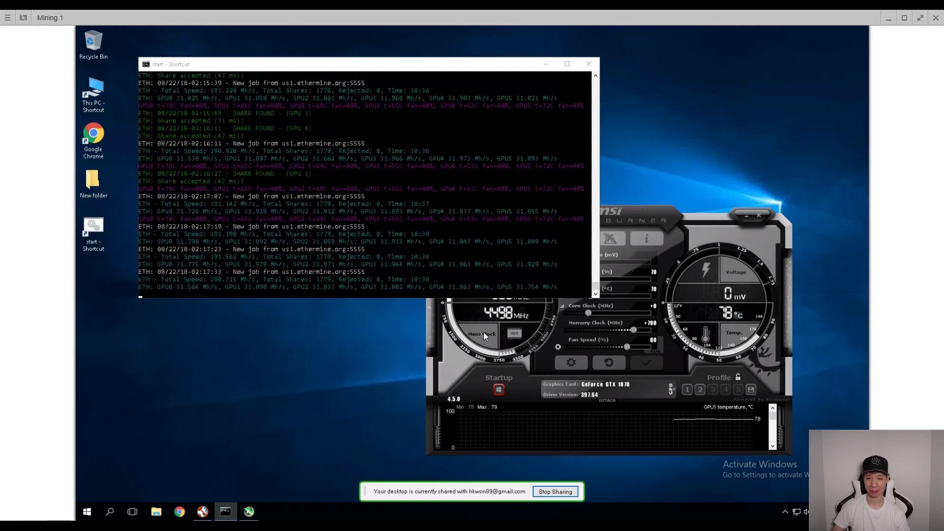
# Bring MSI Afterburner forward, nudge it down and right, then refocus the mining console
pyautogui.click(634, 210)
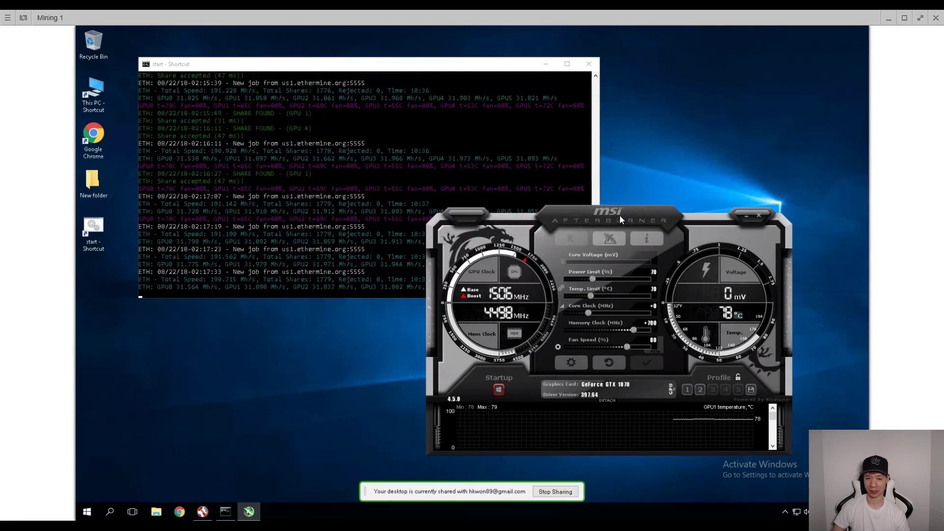
pyautogui.moveTo(620, 216); pyautogui.dragTo(639, 233)
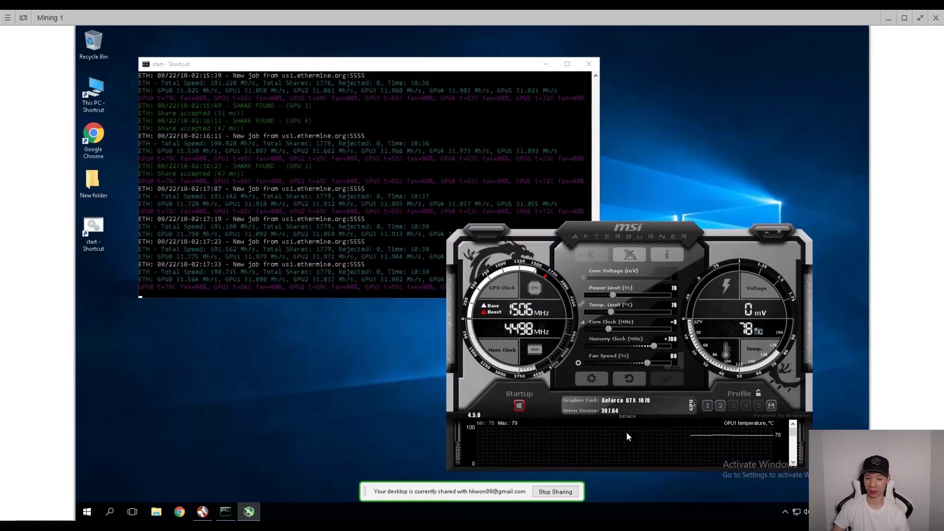
pyautogui.click(428, 65)
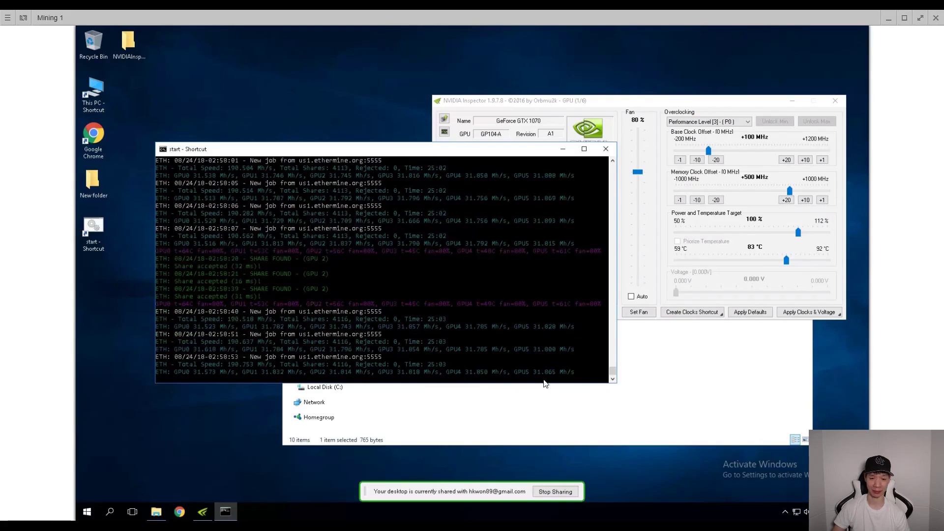
# Check the GTX 1070 clocks in NVIDIA Inspector, then bring the miner console back to the front
pyautogui.click(650, 100)
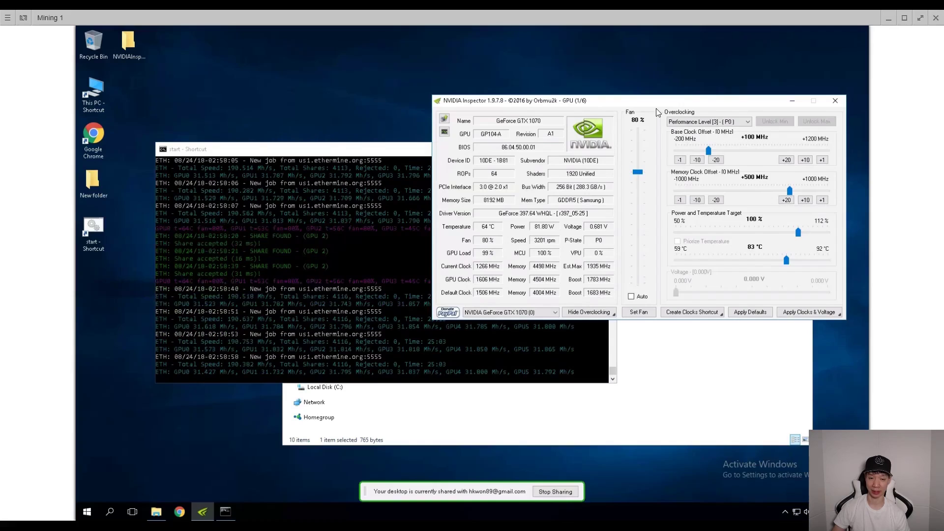
pyautogui.click(329, 146)
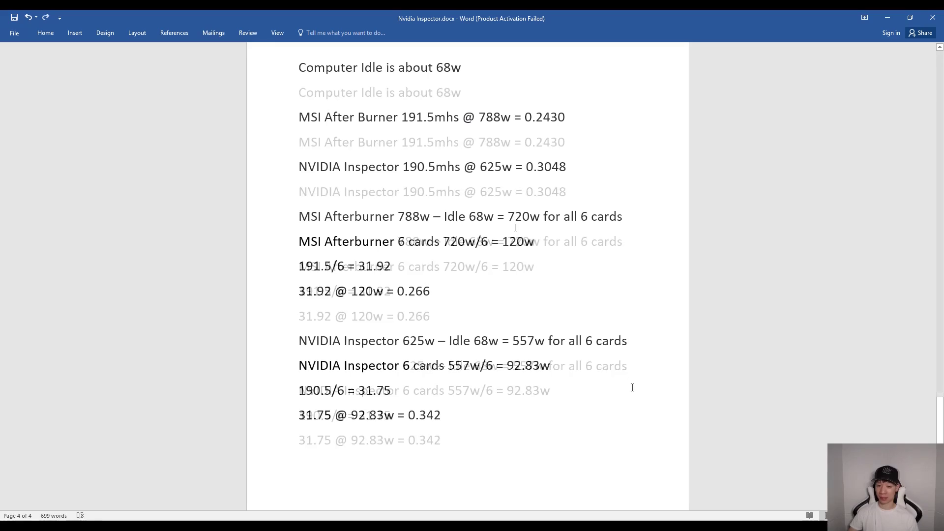
# Undo the last edit to the efficiency comparison notes with Ctrl+Z
pyautogui.hotkey('ctrl', 'z')
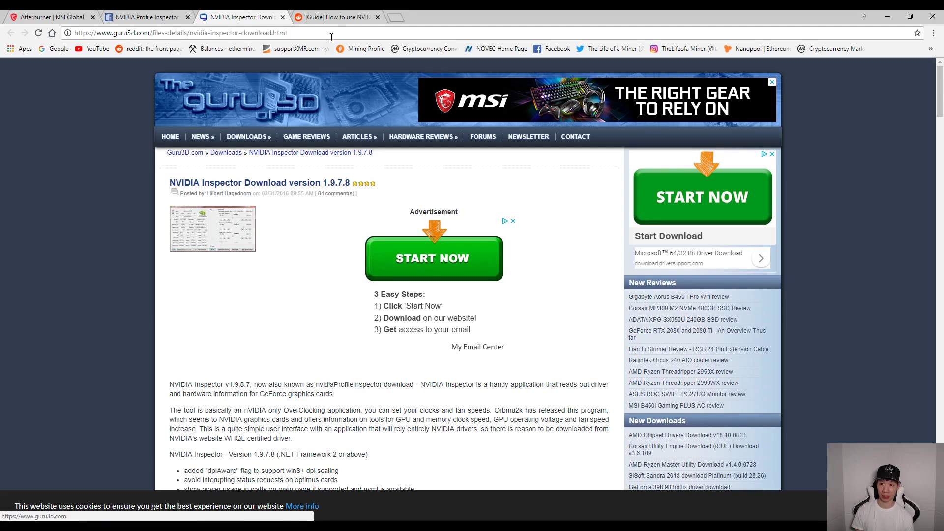
# Switch to the Reddit NVIDIA Inspector undervolting guide and scroll through the post
pyautogui.click(345, 20)
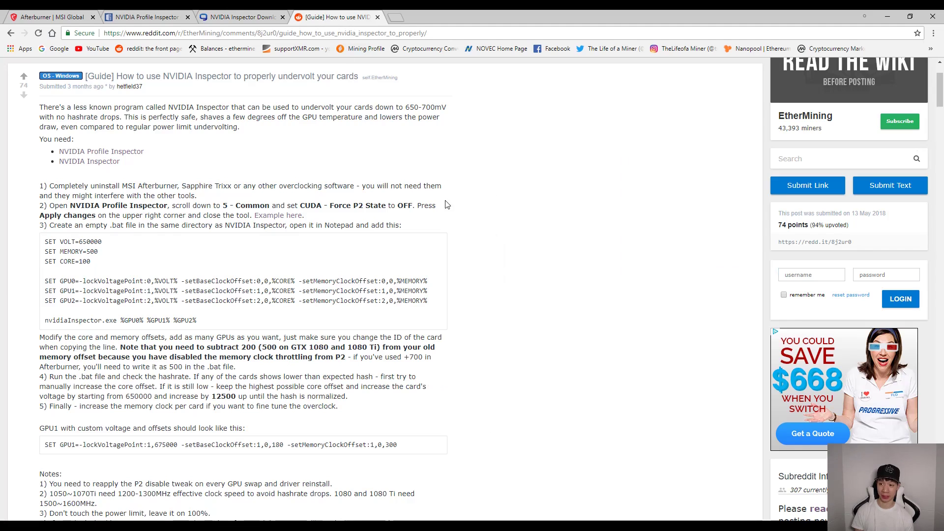
pyautogui.scroll(2, 468, 267)
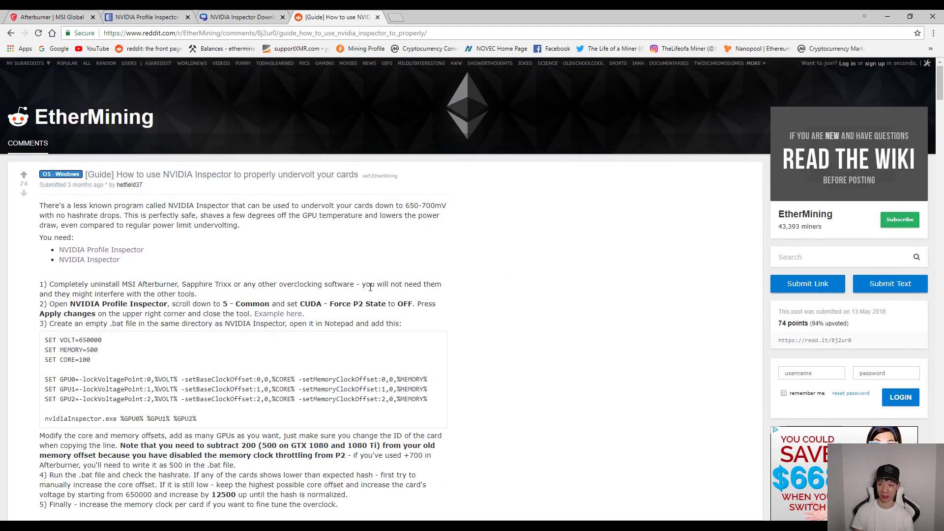
pyautogui.scroll(-2, 125, 241)
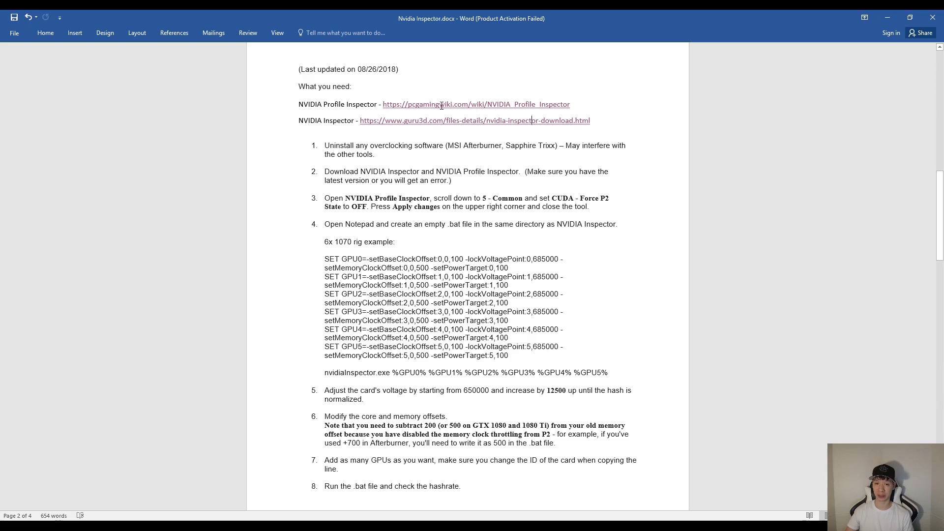
# Follow the guru3d link next to NVIDIA Inspector in the Word guide
pyautogui.keyDown('ctrl'); pyautogui.click(447, 120); pyautogui.keyUp('ctrl')
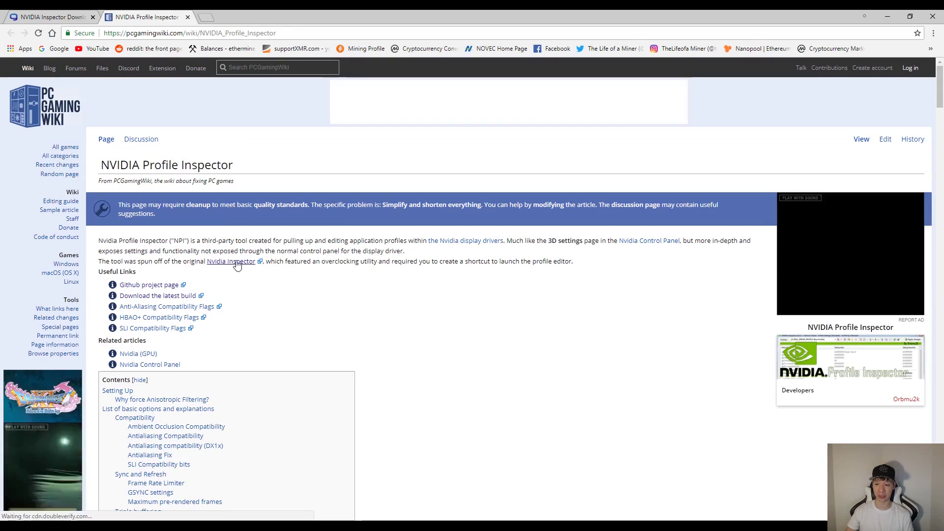
# Open the latest nvidiaProfileInspector build releases, glance at Word, and scroll the download page
pyautogui.click(183, 298)
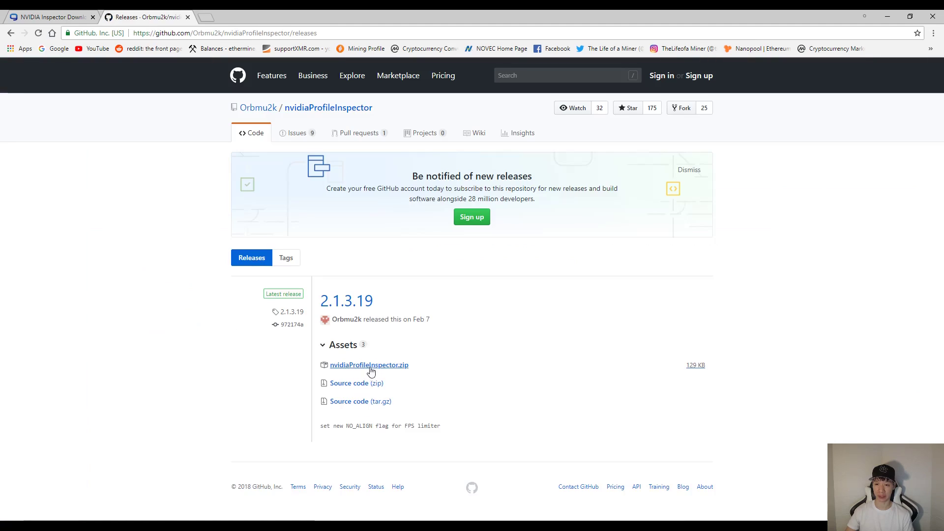
pyautogui.click(169, 519)
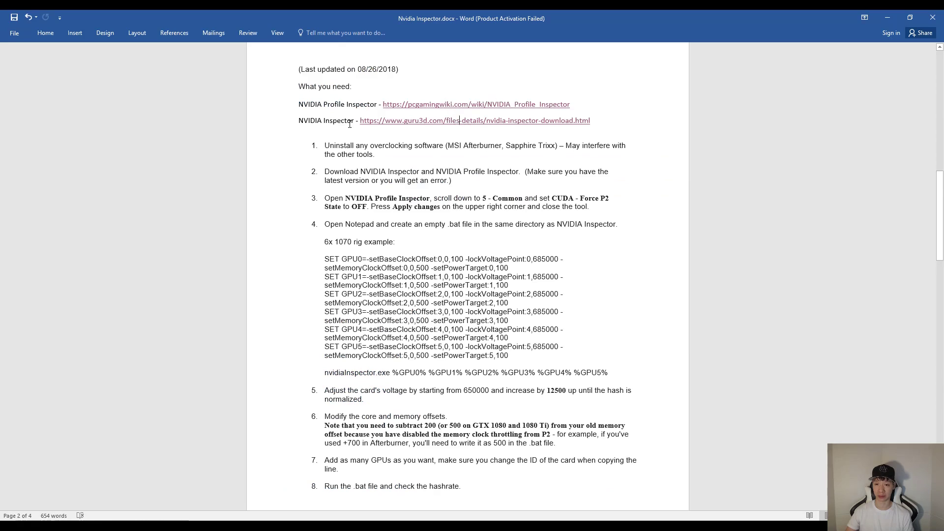
pyautogui.hotkey('alt', 'Tab')
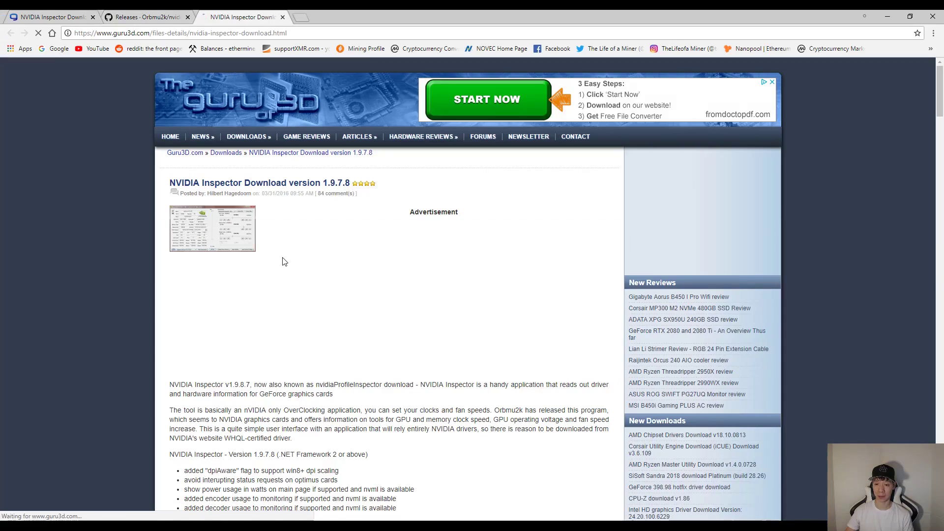
pyautogui.scroll(-15, 296, 287)
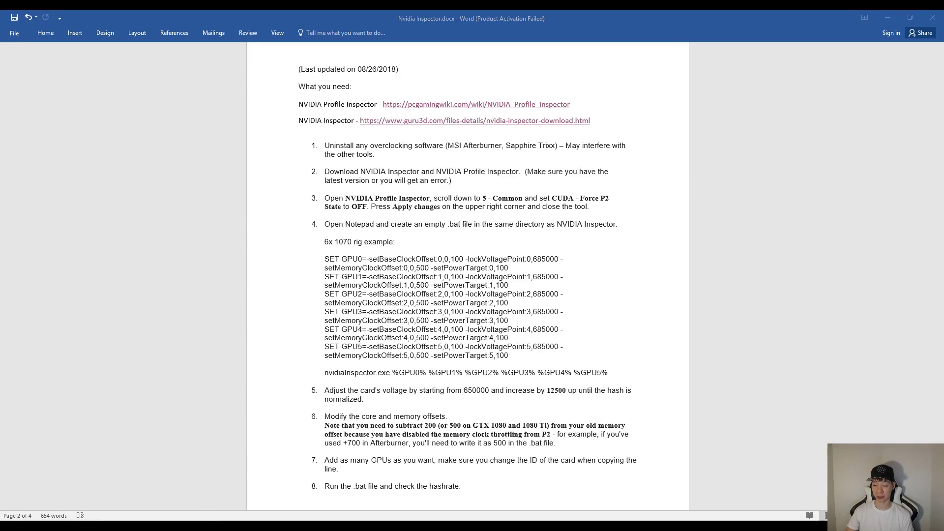
# Bring the NVIDIA Profile Inspector 2.1.3.20 window with the Base Profile to the front
pyautogui.click(203, 469)
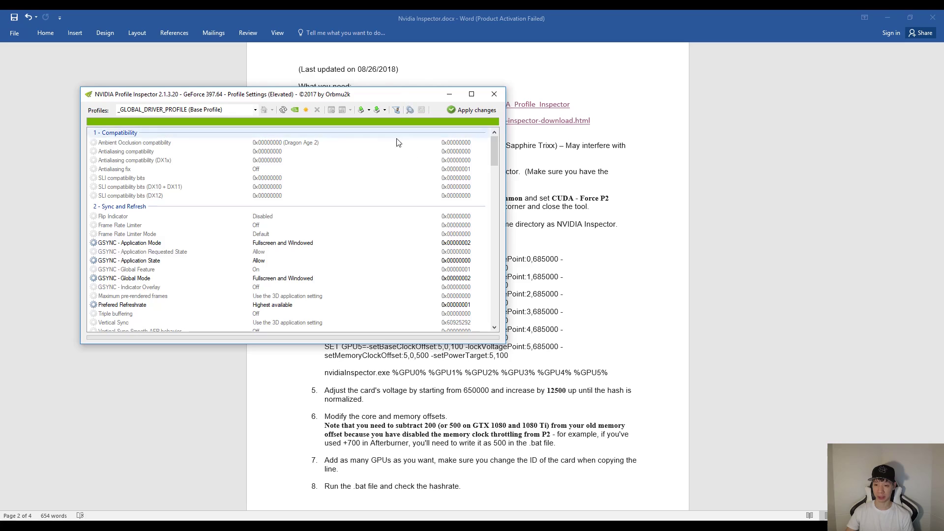
# Under 5 - Common, set CUDA - Force P2 State to Off, apply changes, and close the inspector
pyautogui.scroll(-3, 363, 213)
pyautogui.scroll(-10, 363, 213)
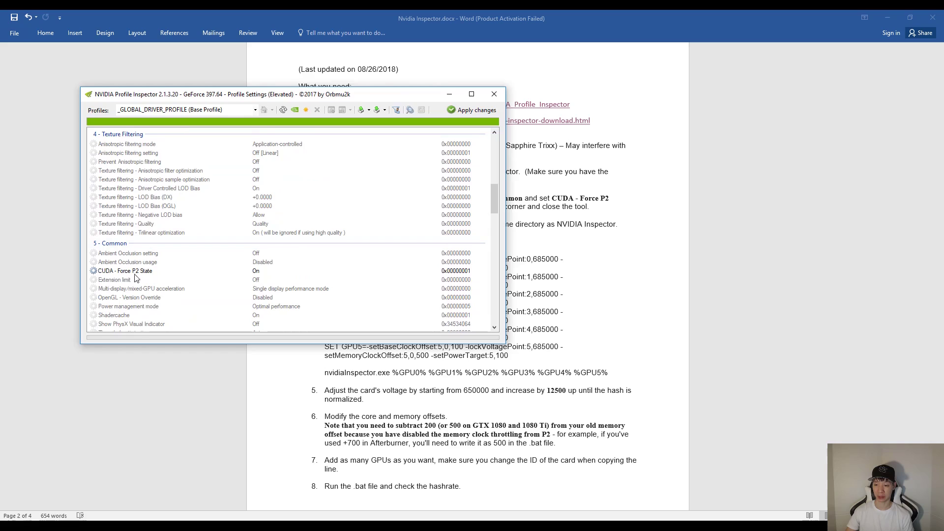
pyautogui.click(258, 274)
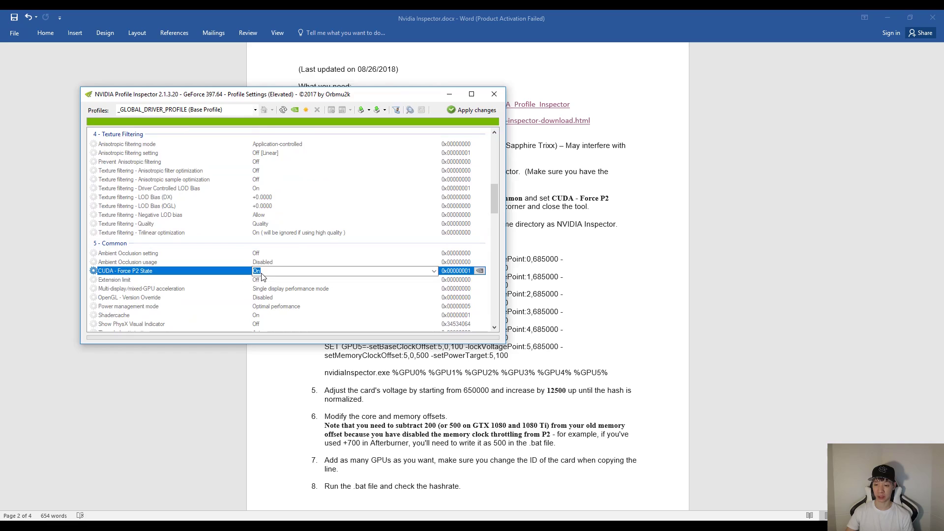
pyautogui.click(434, 272)
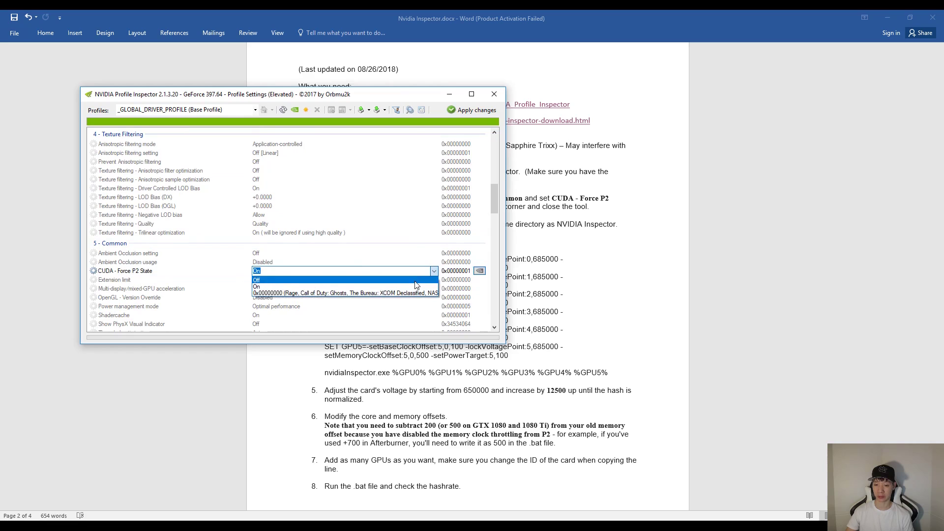
pyautogui.click(414, 283)
pyautogui.click(474, 110)
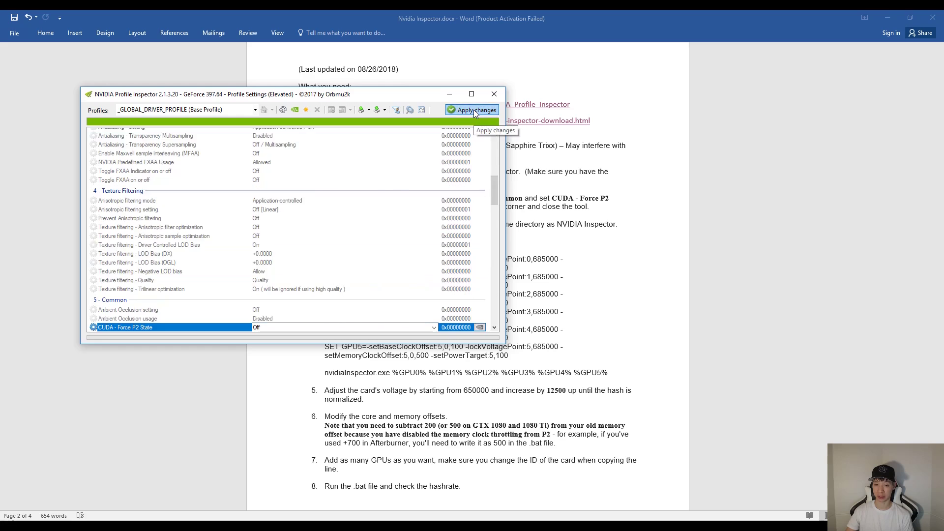
pyautogui.click(494, 94)
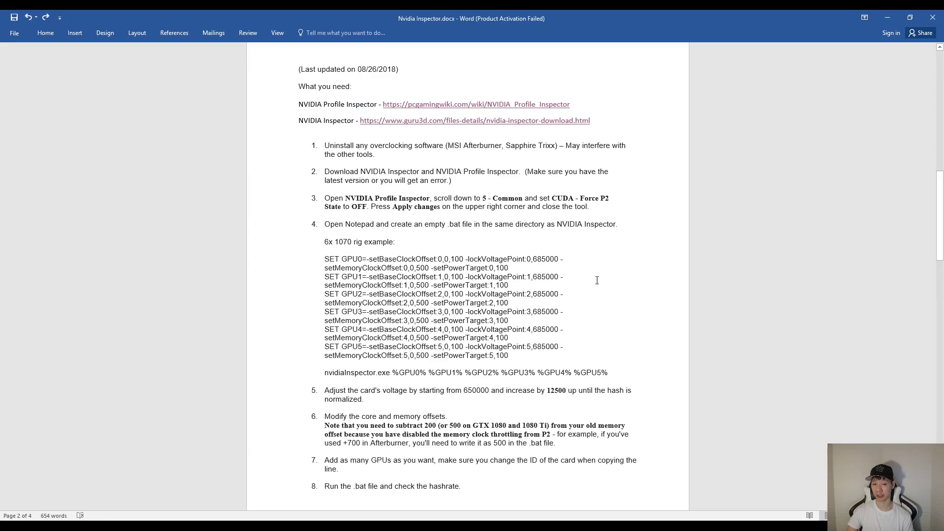
# Look over the NVIDIA Inspector folder with Nvidia.bat, then return to Word and open Windows search
pyautogui.hotkey('alt', 'Tab')
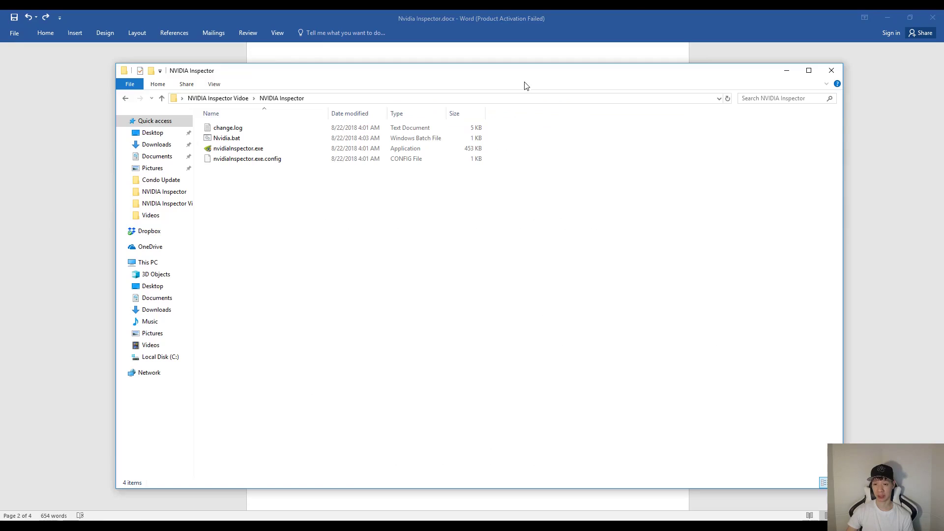
pyautogui.click(870, 210)
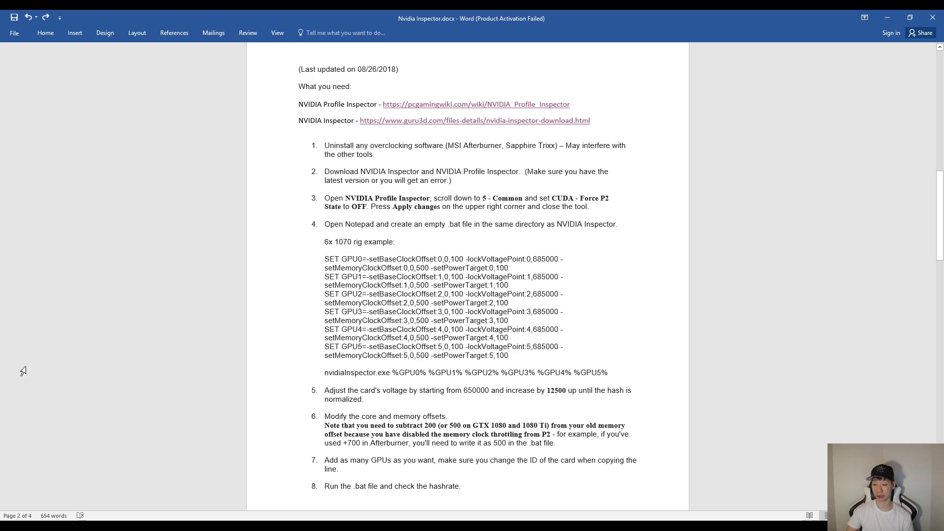
pyautogui.click(47, 519)
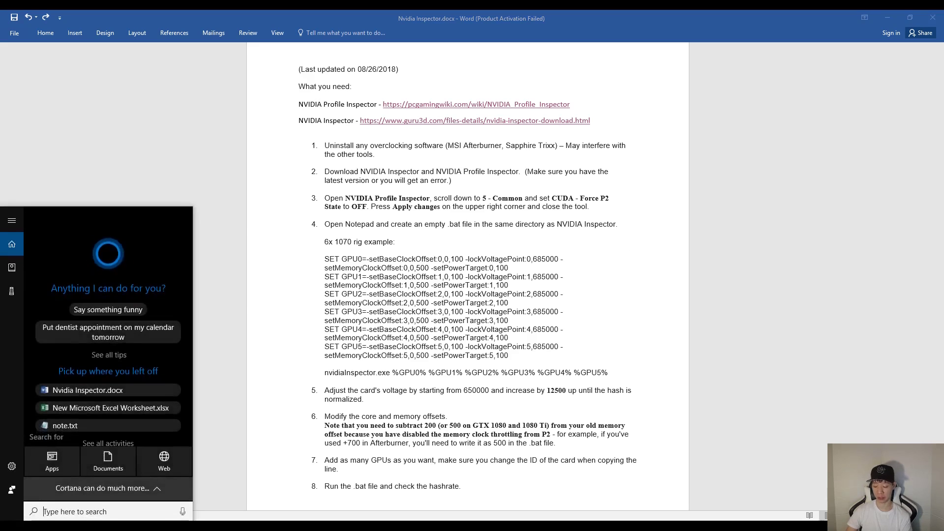
# Launch Notepad via search, then select the guide's SET GPU lines through the nvidiaInspector.exe line
pyautogui.write('note')
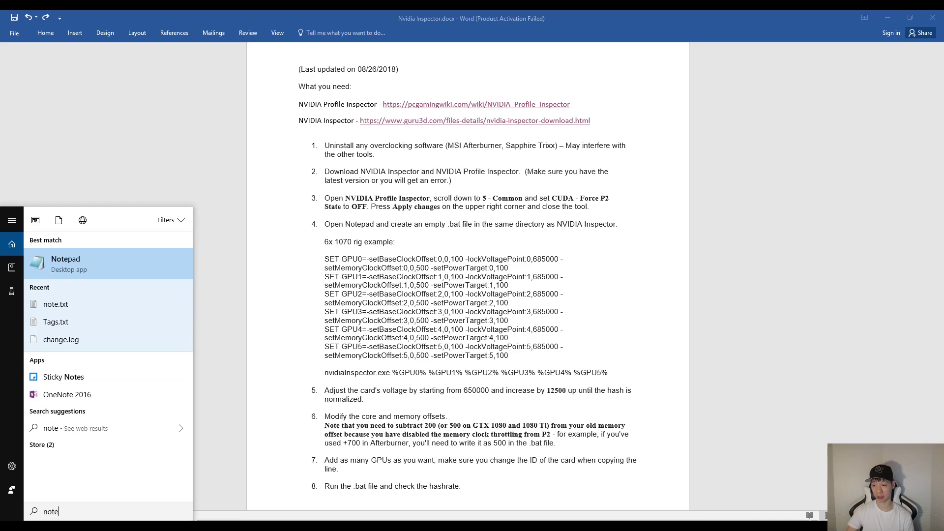
pyautogui.click(84, 262)
pyautogui.hotkey('alt', 'Tab')
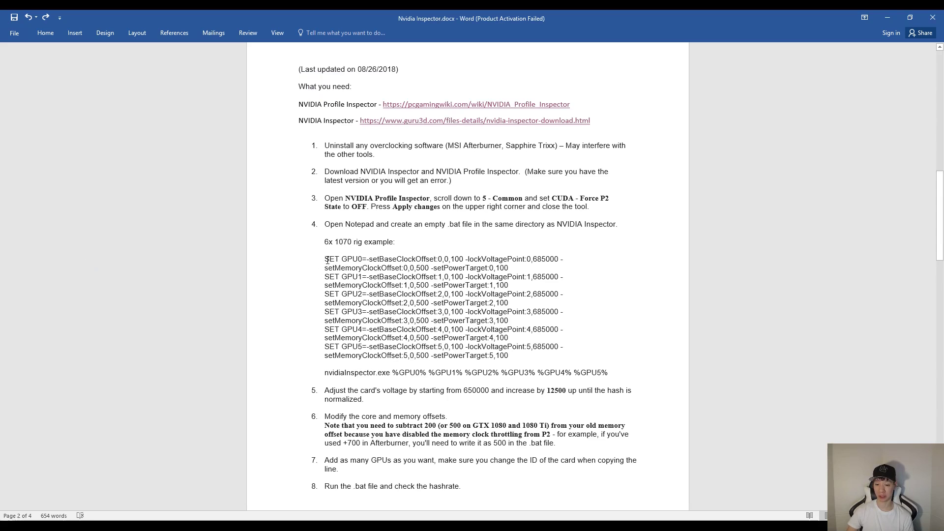
pyautogui.moveTo(327, 260); pyautogui.dragTo(622, 375)
pyautogui.hotkey('ctrl', 'c')
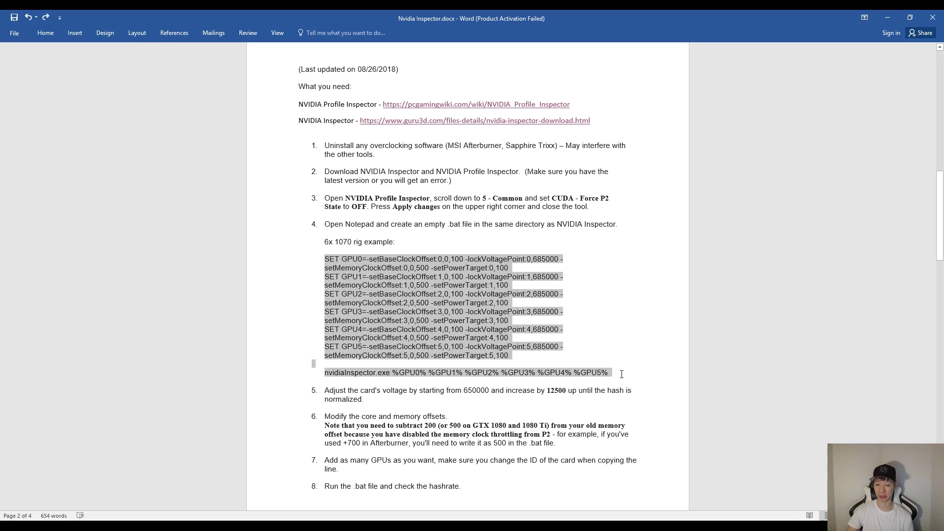
# Paste the commands into Notepad and highlight the SET GPU0 name, clock offset and voltage point
pyautogui.hotkey('alt', 'Tab')
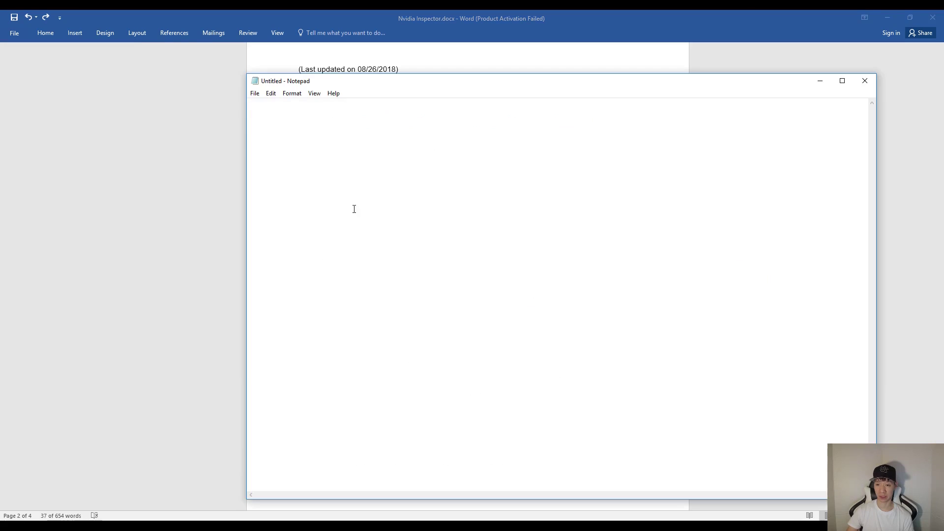
pyautogui.hotkey('ctrl', 'v')
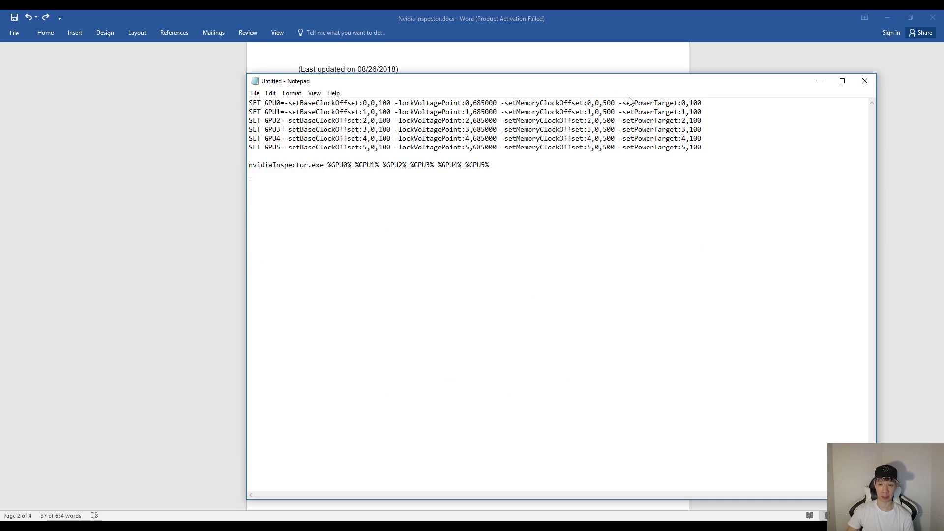
pyautogui.moveTo(250, 105); pyautogui.dragTo(281, 102)
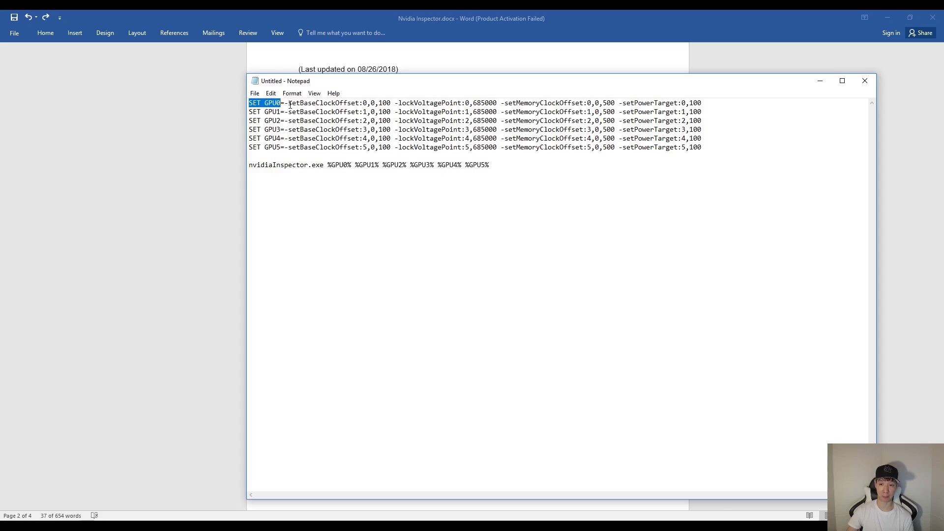
pyautogui.moveTo(285, 104); pyautogui.dragTo(390, 99)
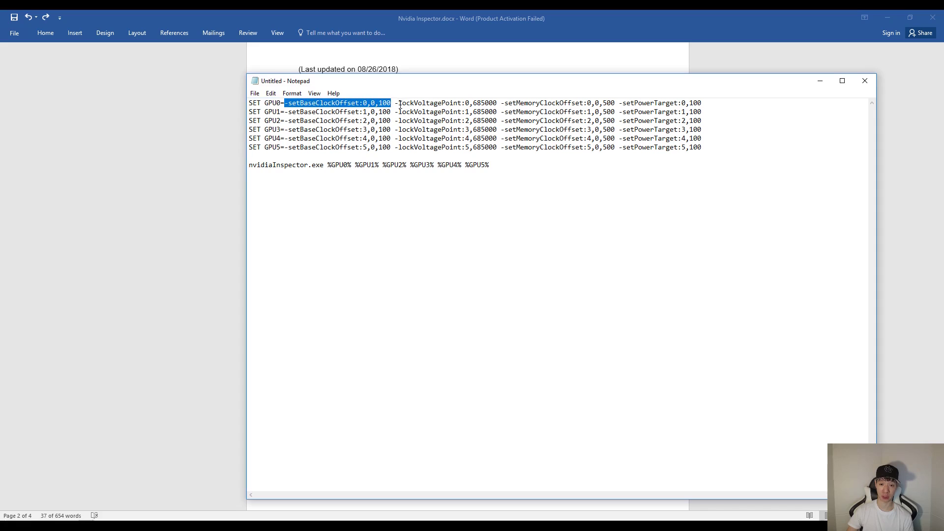
pyautogui.moveTo(396, 102); pyautogui.dragTo(704, 104)
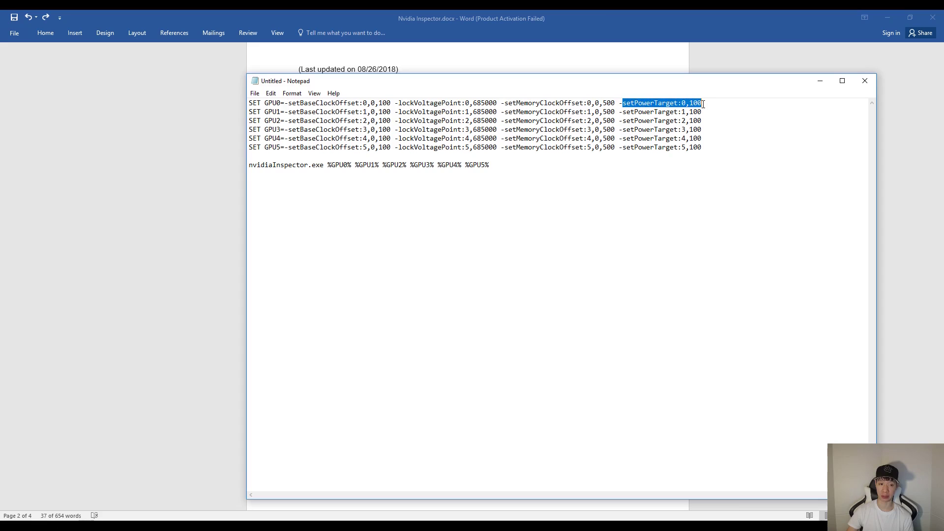
pyautogui.click(165, 173)
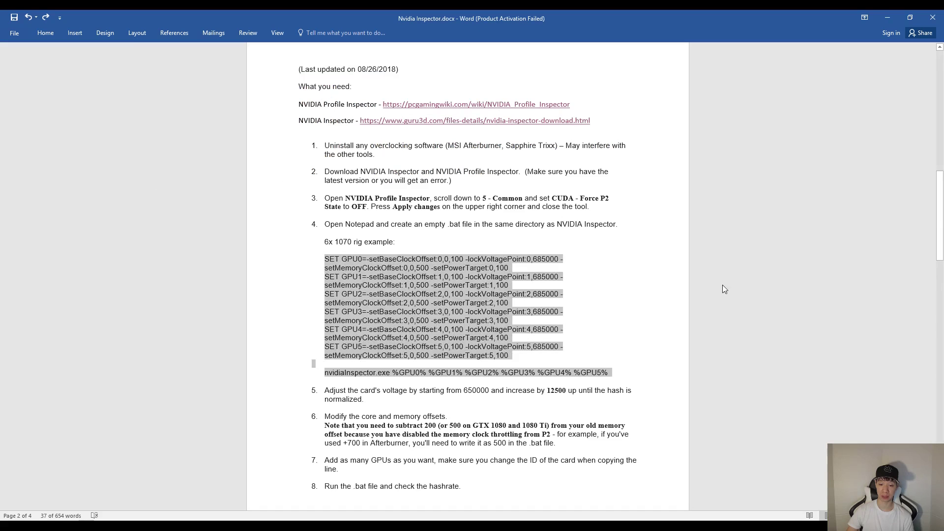
pyautogui.click(683, 297)
pyautogui.scroll(-2, 683, 299)
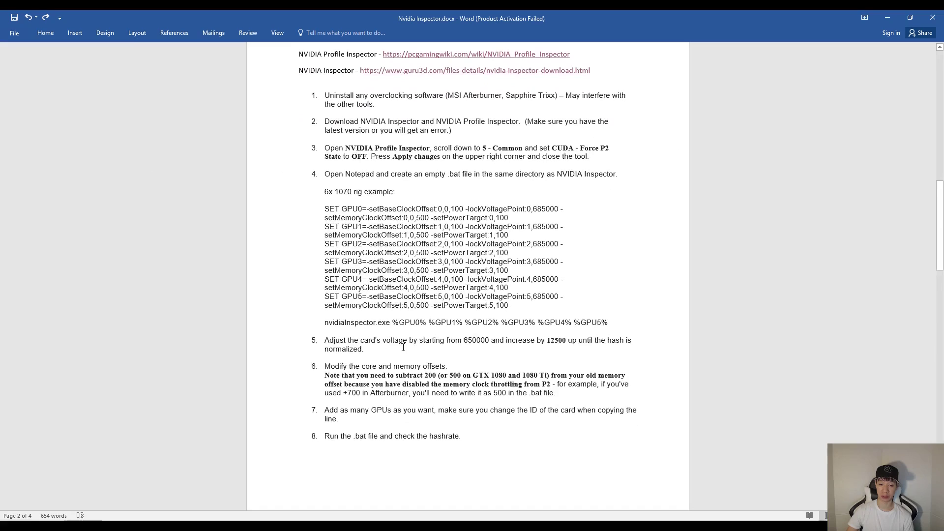
pyautogui.moveTo(462, 340); pyautogui.dragTo(562, 341)
pyautogui.click(545, 342)
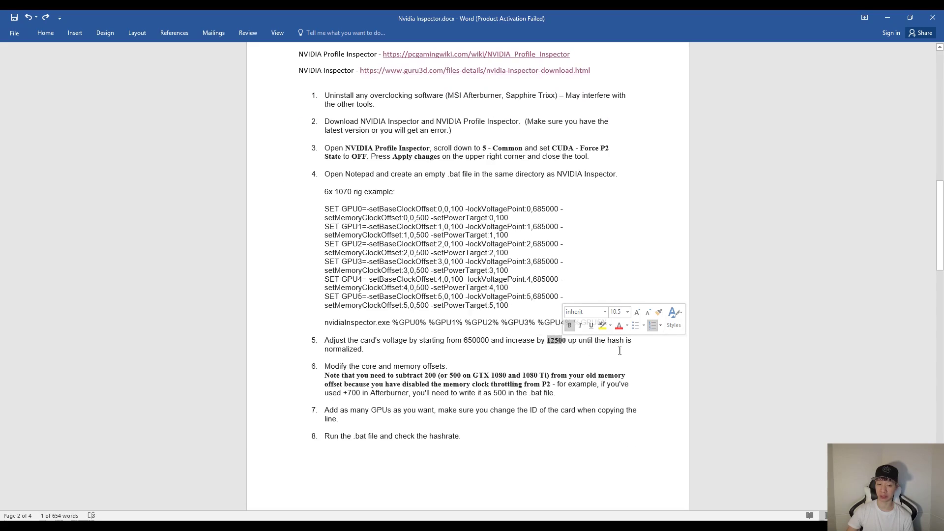
pyautogui.click(382, 348)
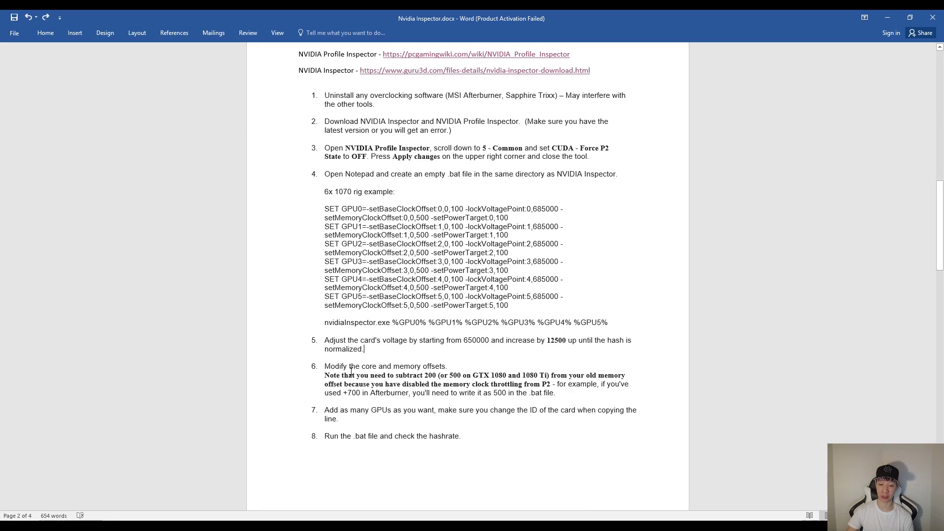
pyautogui.scroll(-2, 352, 373)
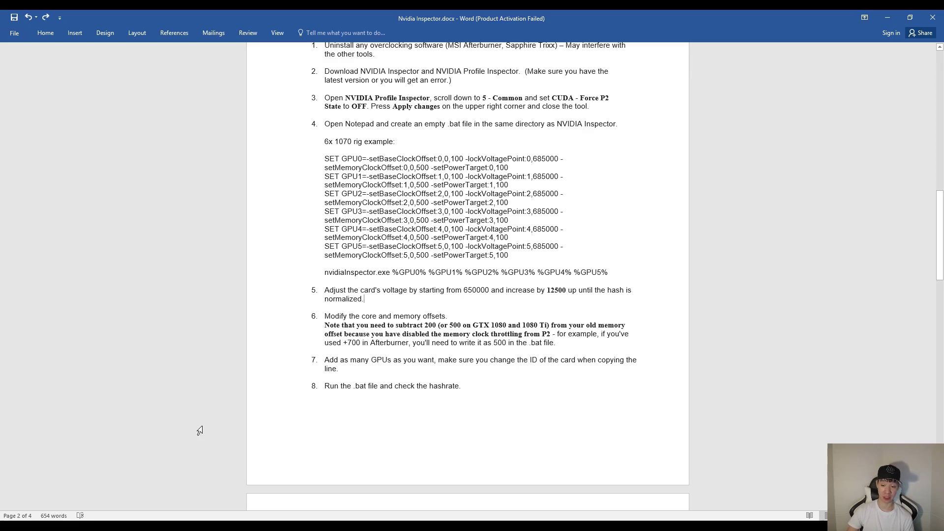
# Mark the SET GPU0 label in the Notepad script, check the guide, then return to Notepad
pyautogui.hotkey('alt', 'Tab')
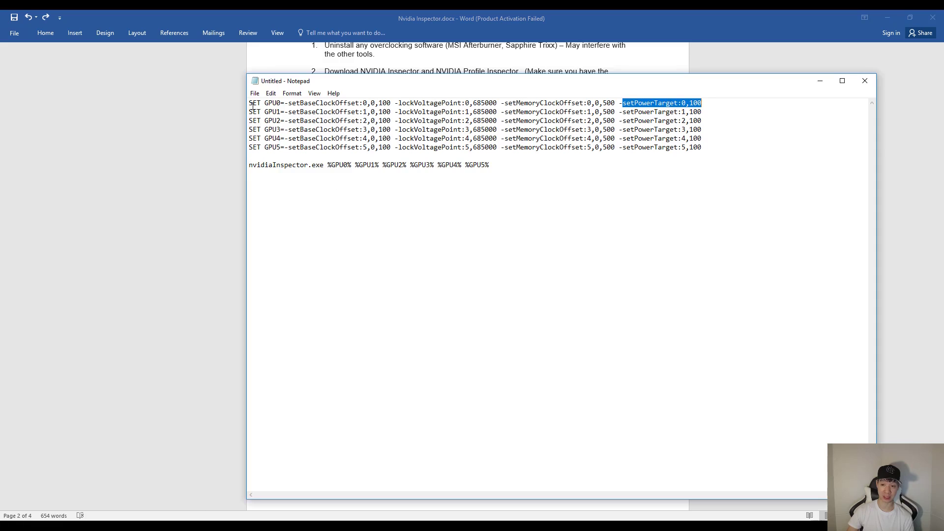
pyautogui.moveTo(250, 104); pyautogui.dragTo(281, 104)
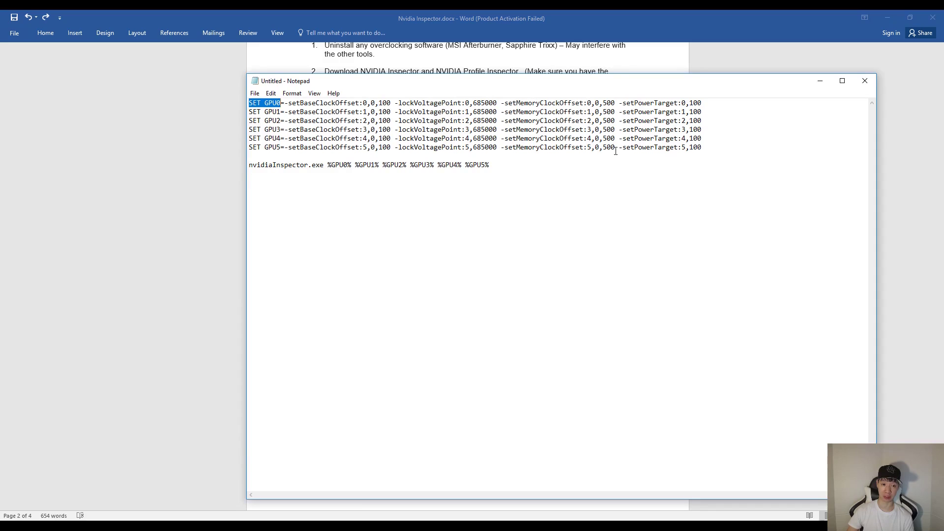
pyautogui.click(190, 279)
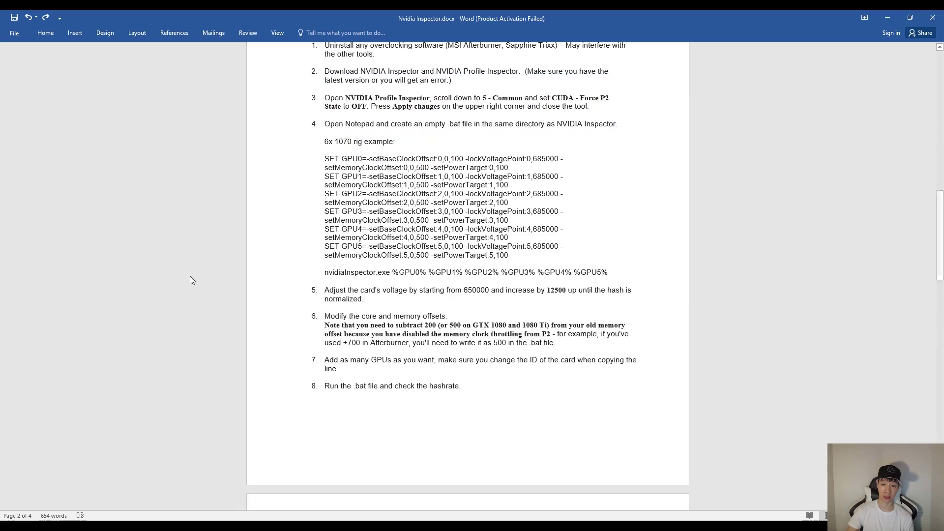
pyautogui.scroll(2, 331, 417)
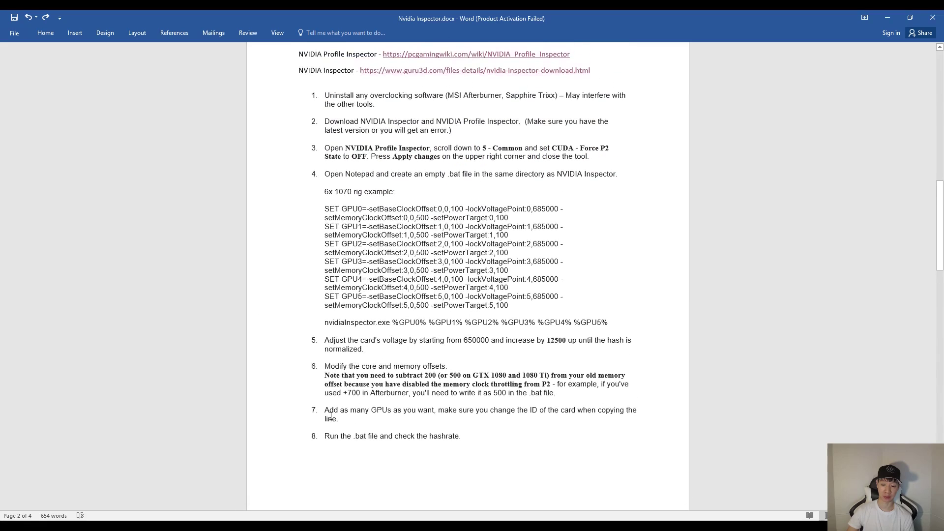
pyautogui.click(197, 487)
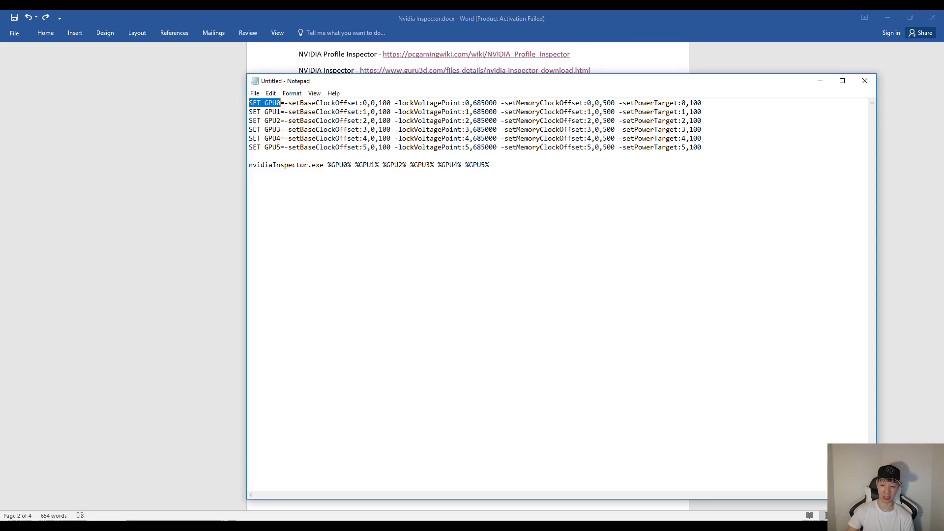
# Save As with the *.txt name replaced by 1070.bat in the NVIDIA Inspector folder
pyautogui.click(255, 93)
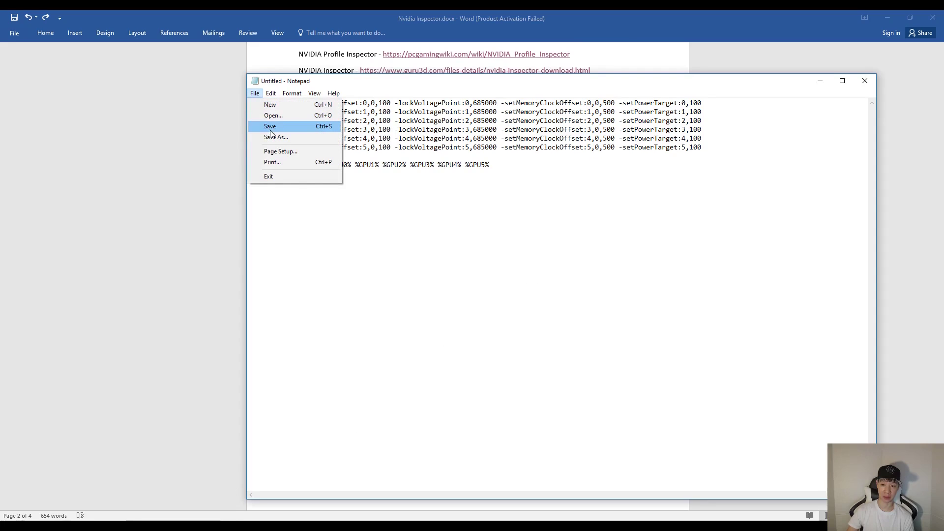
pyautogui.click(274, 138)
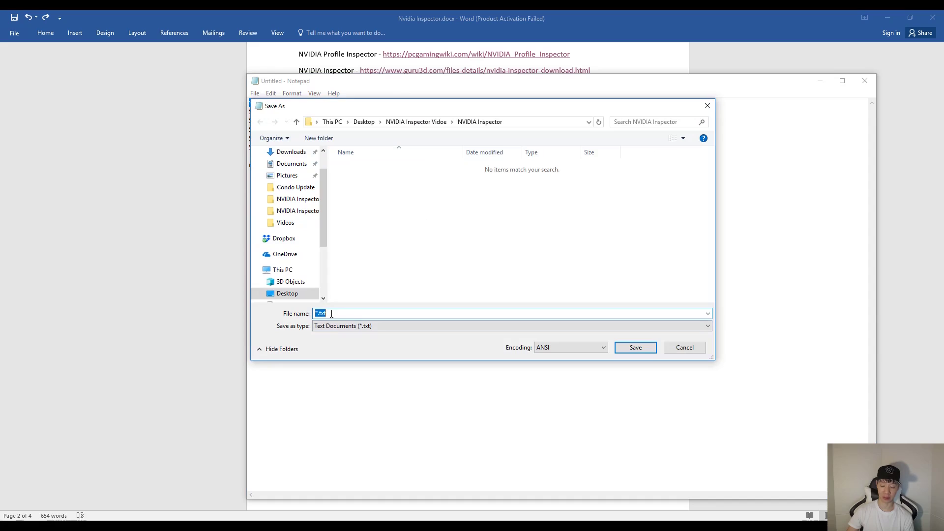
pyautogui.press('BackSpace')
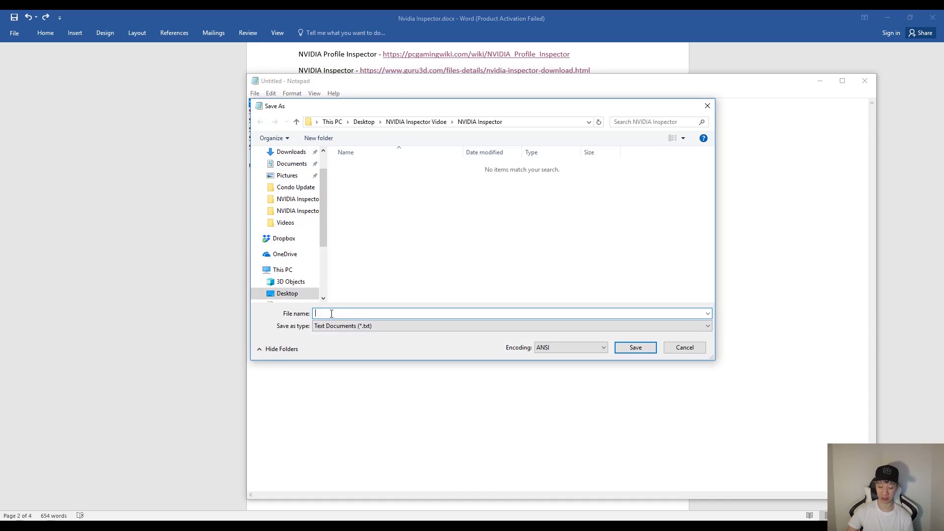
pyautogui.write('107')
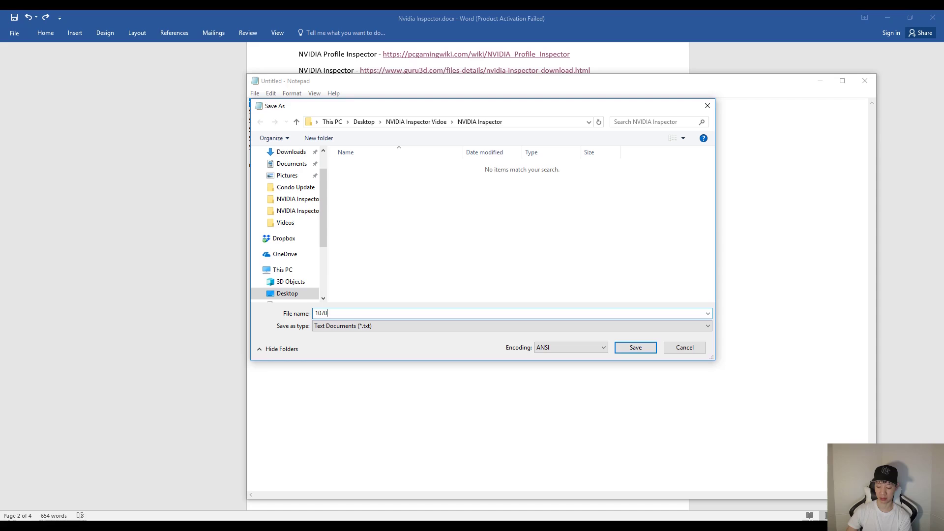
pyautogui.write('0.bat')
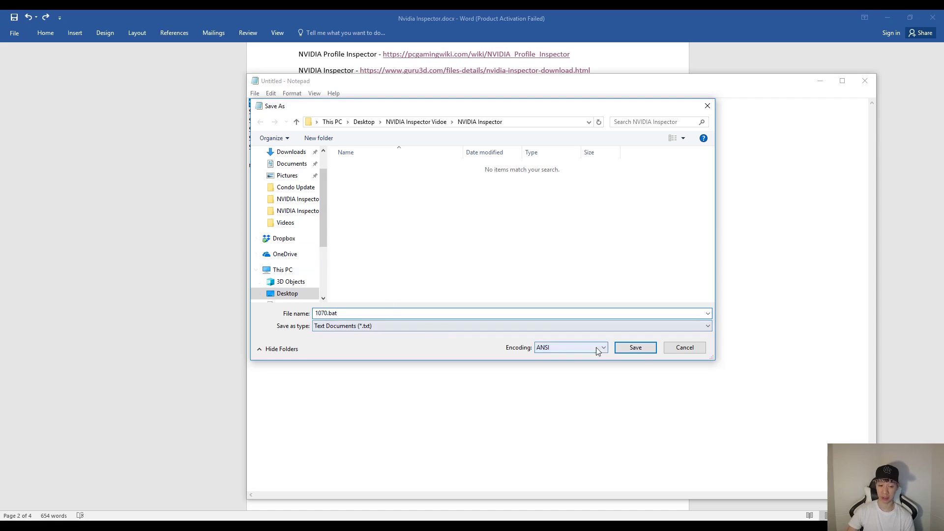
pyautogui.click(642, 347)
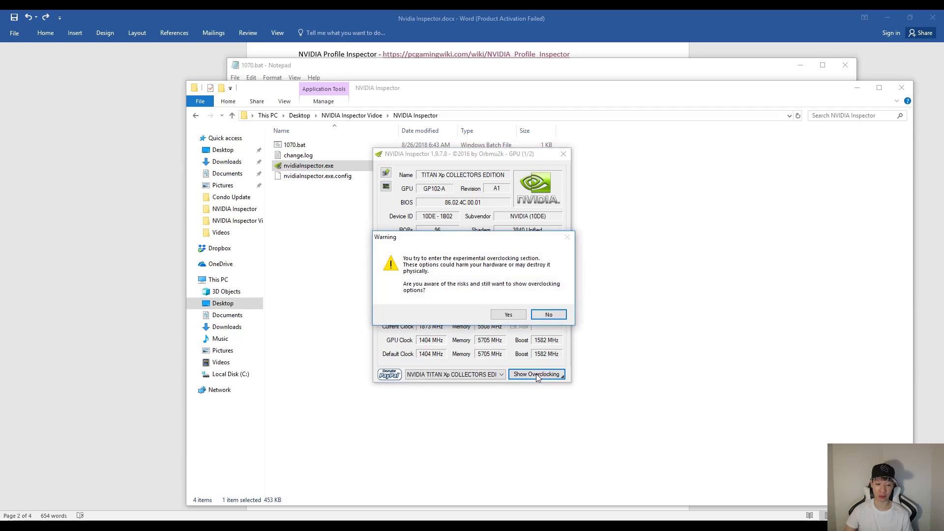
# Accept the warning to show 0 MHz base and memory offsets and a 100% power target
pyautogui.click(508, 316)
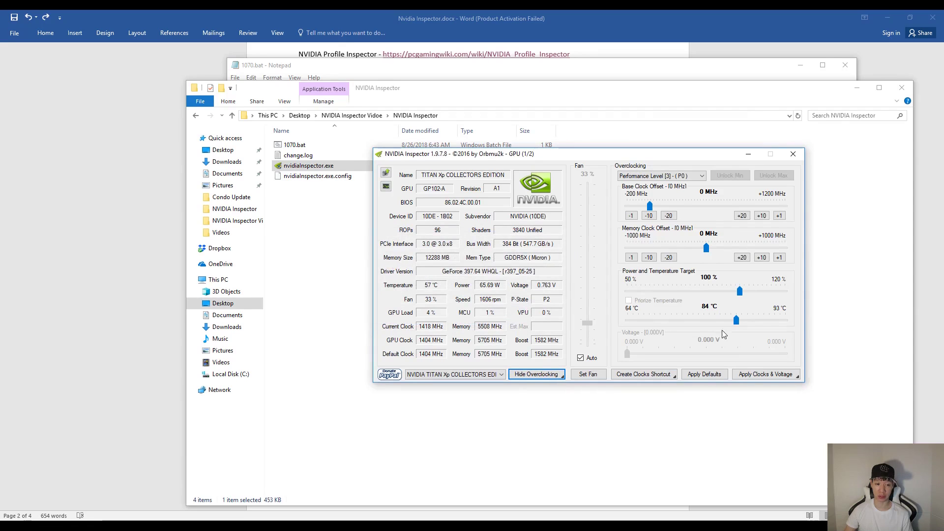
# Return to the Nvidia Inspector.docx guide showing the batch-file example and steps 1–8
pyautogui.hotkey('alt', 'Tab')
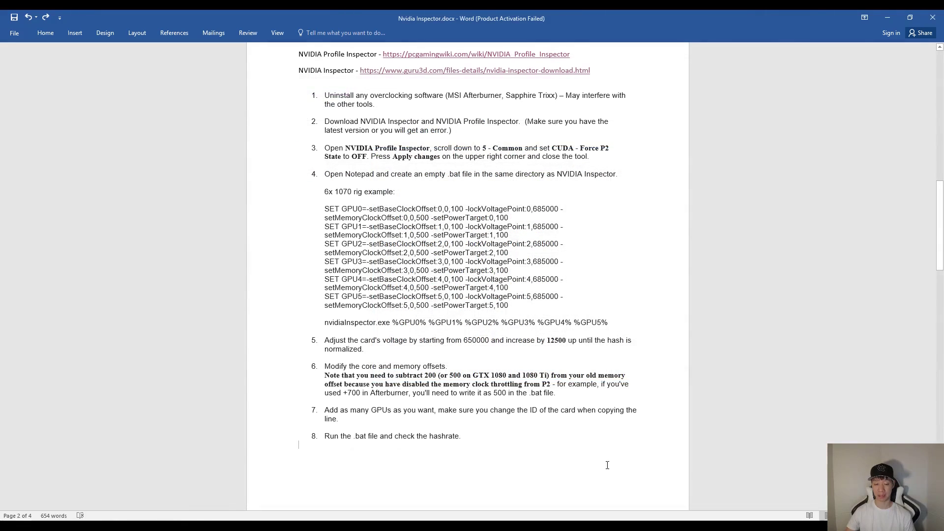